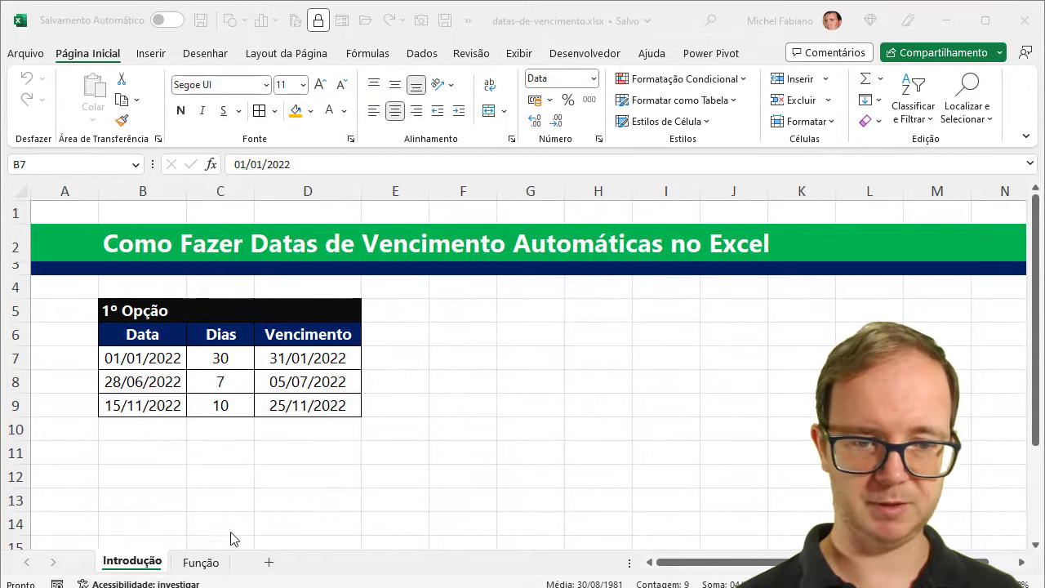
# Step: On the Introdução sheet, clear the three Vencimento dates in D7:D9 of the 1ª Opção table
pyautogui.click(201, 563)
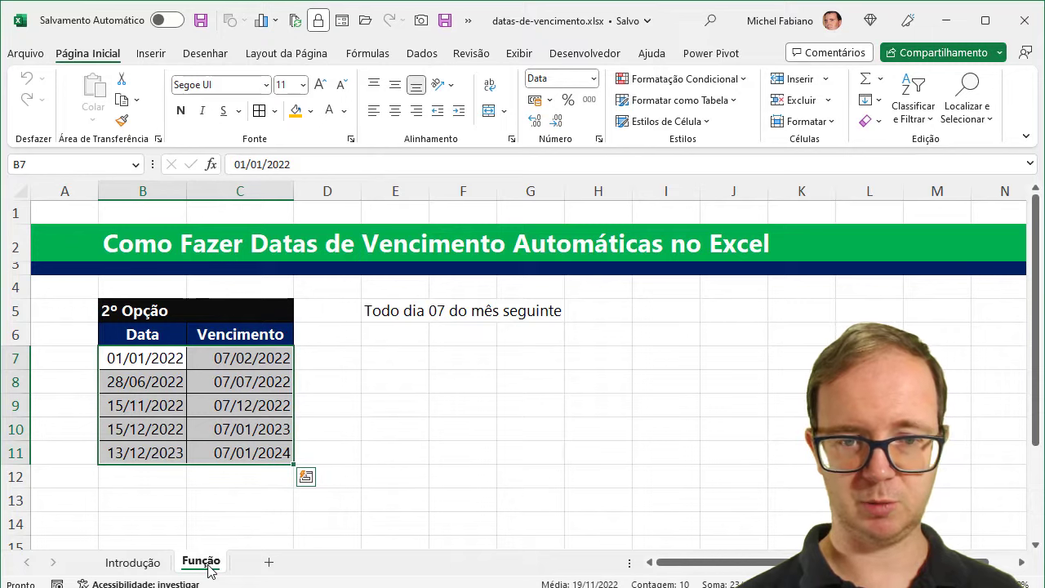
pyautogui.click(155, 562)
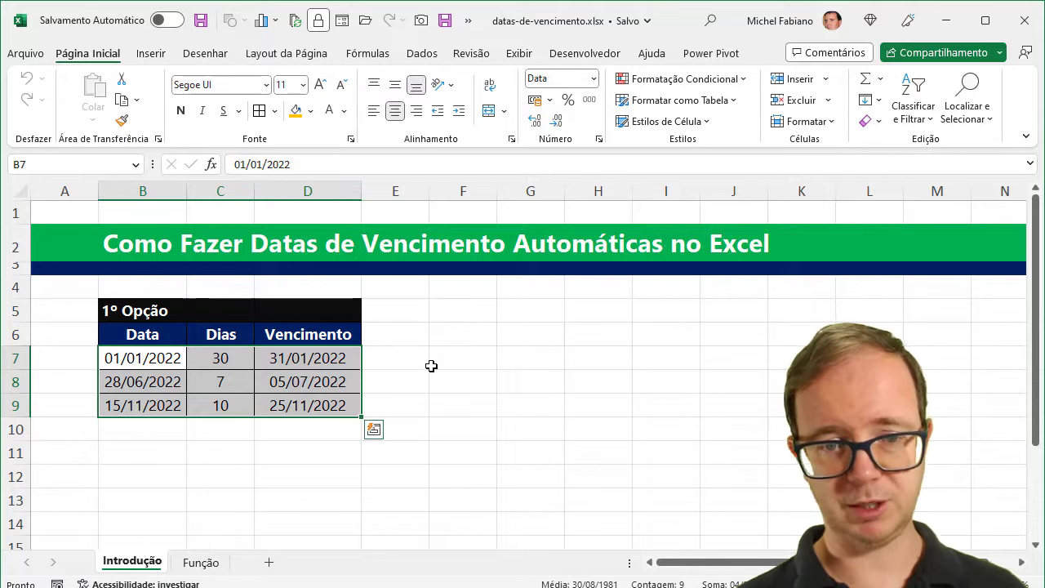
pyautogui.click(620, 403)
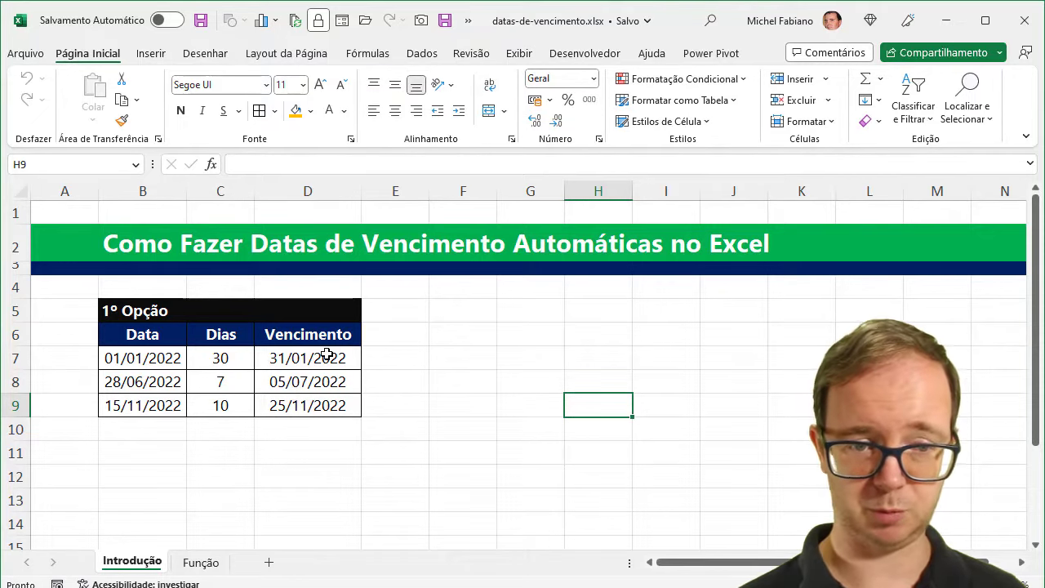
pyautogui.moveTo(326, 355); pyautogui.dragTo(326, 406)
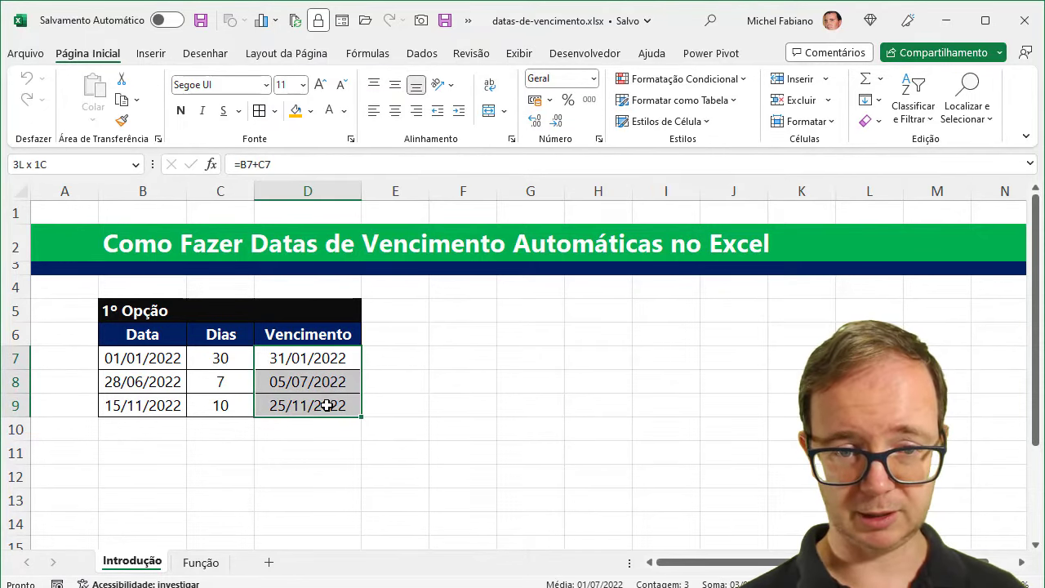
pyautogui.press('Delete')
# Step: Enter the date 18/11/2022 in cell G5
pyautogui.click(554, 317)
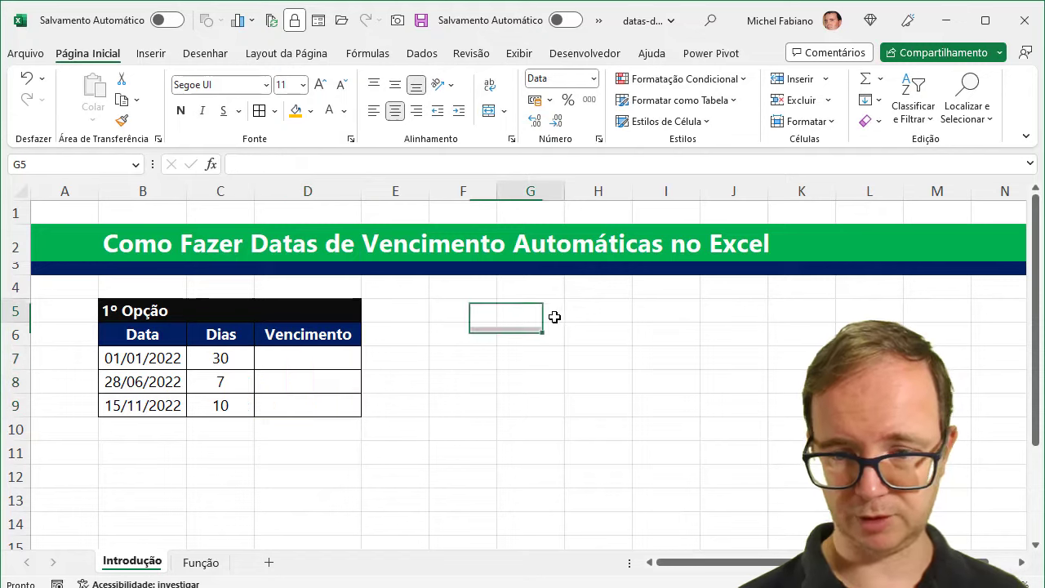
pyautogui.write('181/')
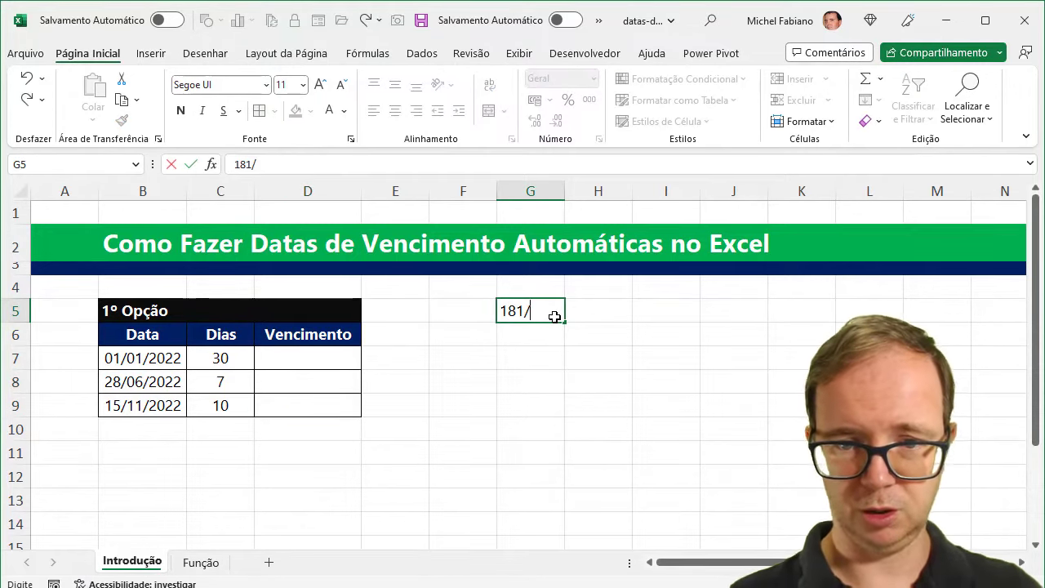
pyautogui.press('Return')
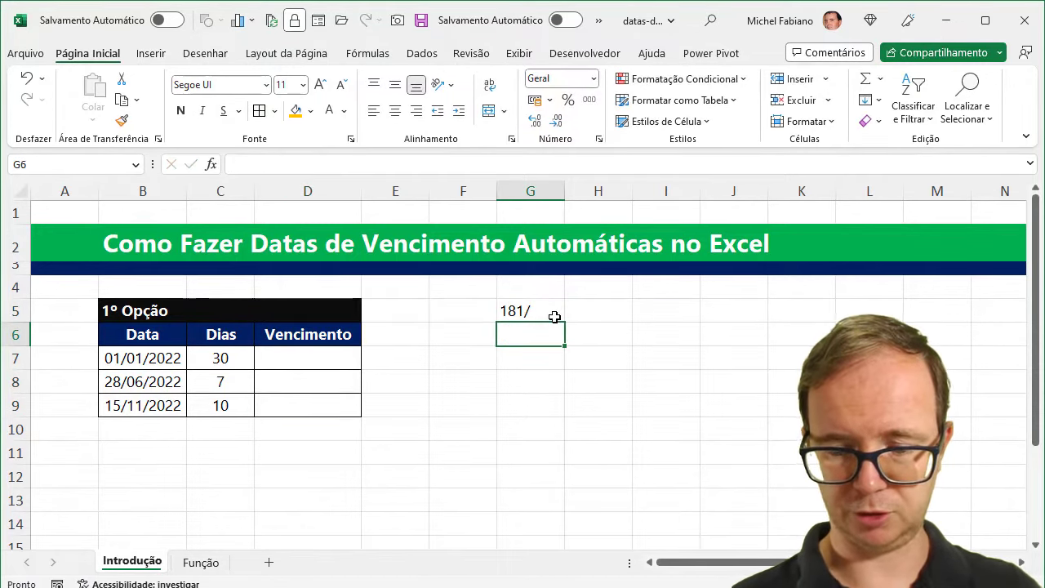
pyautogui.click(555, 317)
pyautogui.write('18/11')
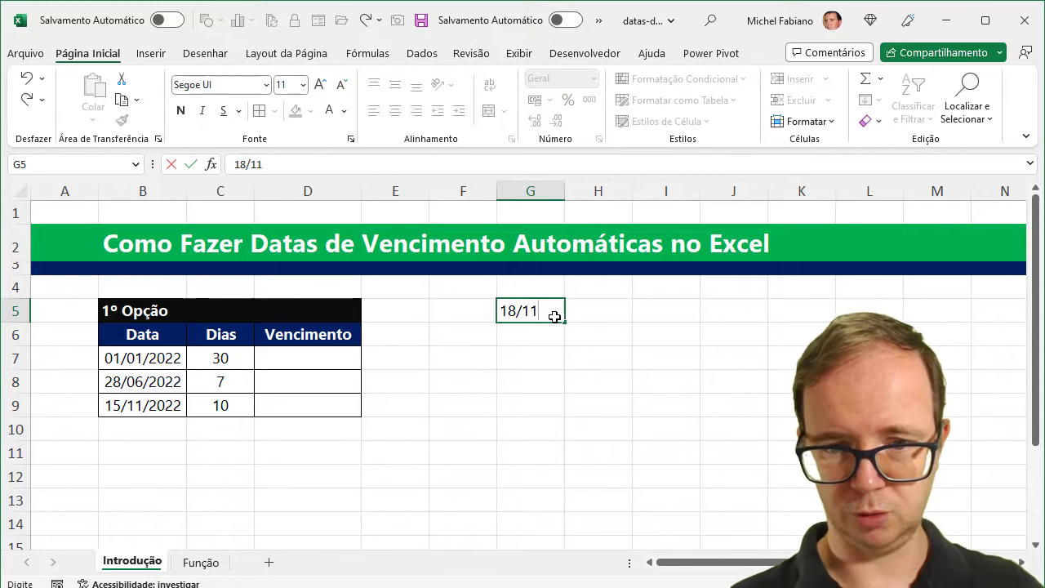
pyautogui.write('/2022')
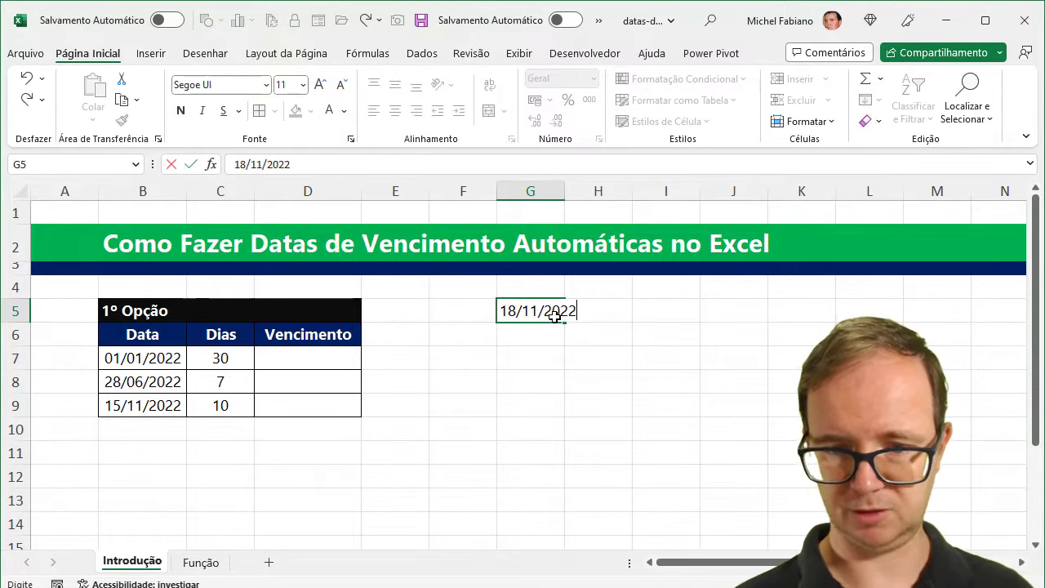
pyautogui.press('Tab')
# Step: Enter =G5 in H5 and give it the Número format, showing the serial 44883,00
pyautogui.write('=')
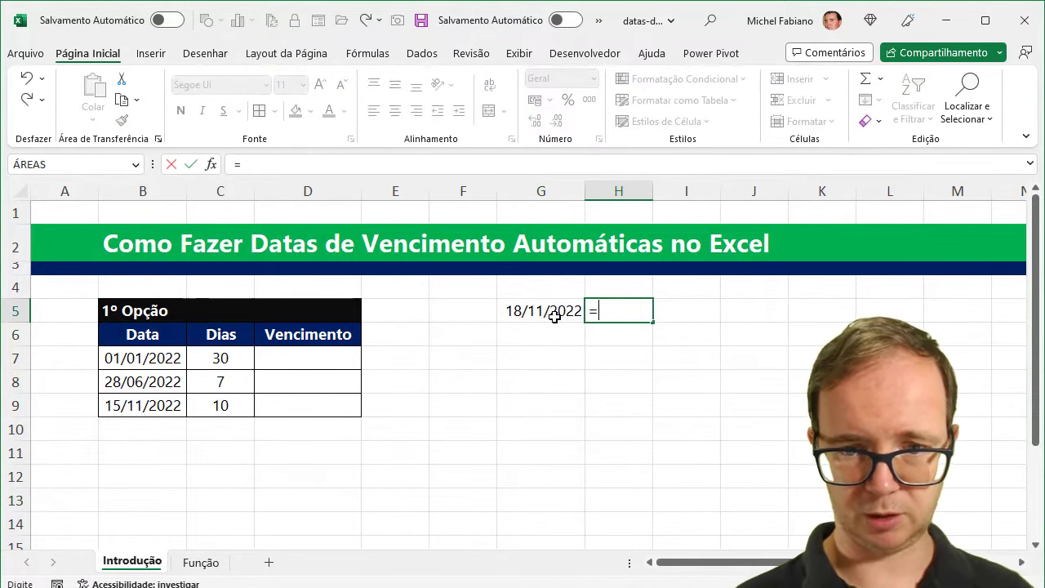
pyautogui.click(555, 316)
pyautogui.press('Return')
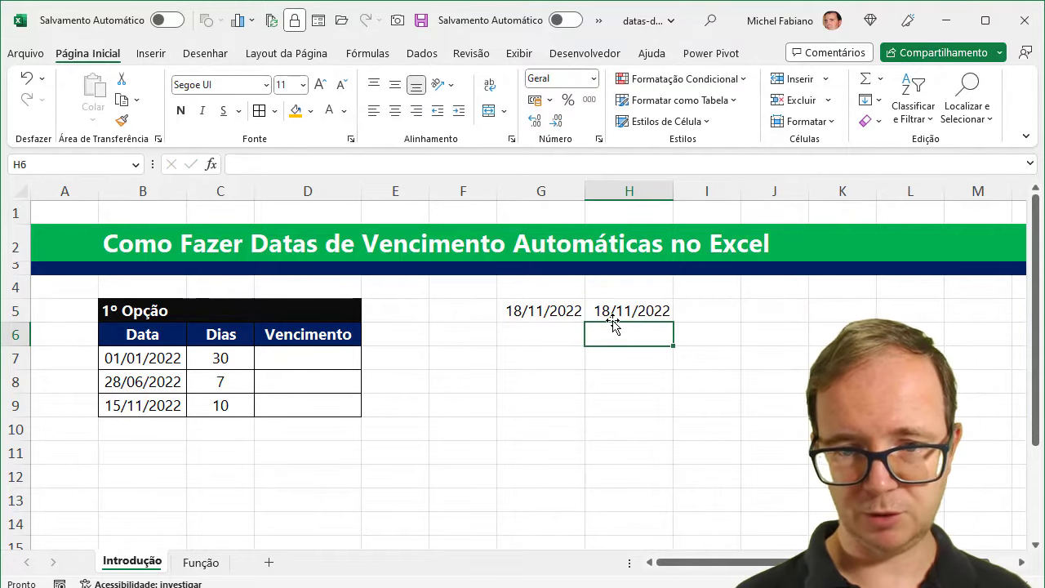
pyautogui.click(613, 313)
pyautogui.click(593, 79)
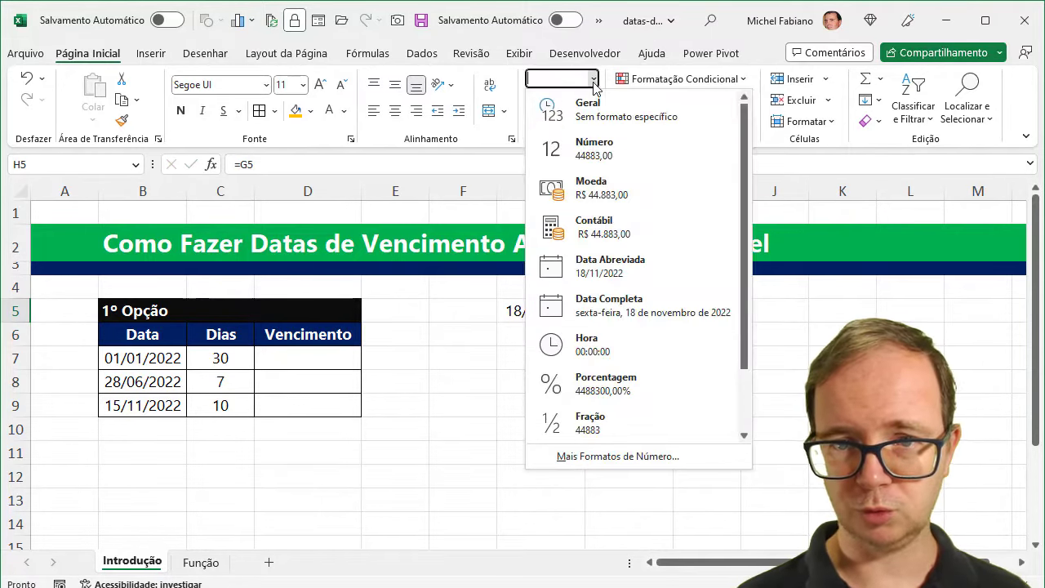
pyautogui.click(601, 145)
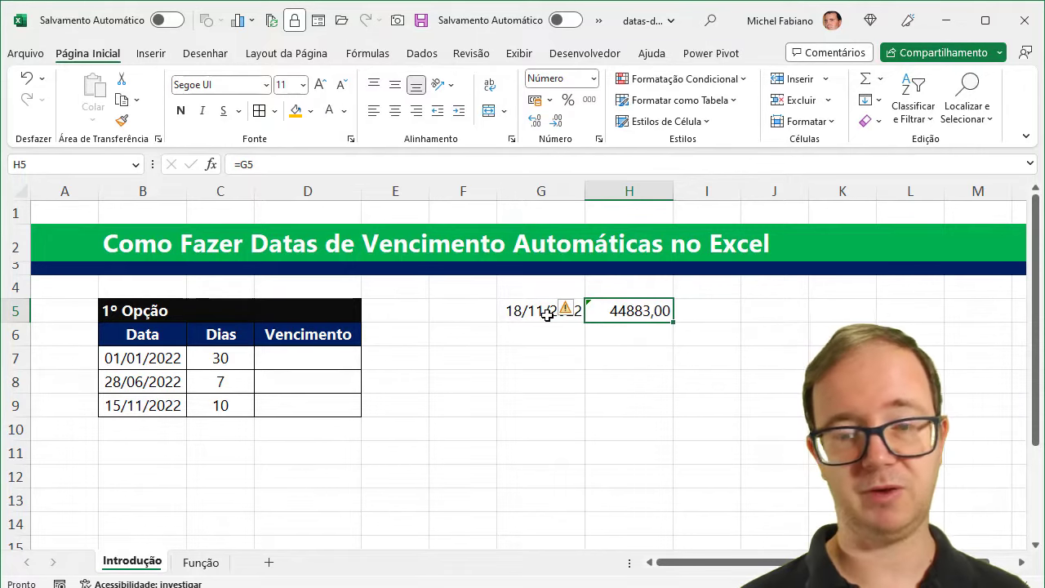
pyautogui.click(631, 338)
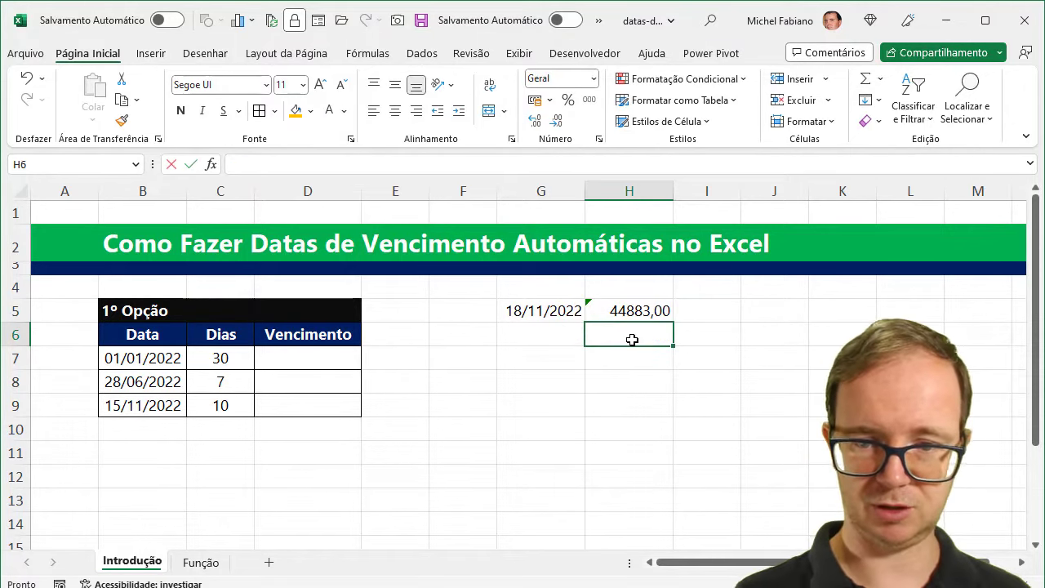
# Step: In H6, add 30 days to H5's serial number with a formula
pyautogui.write('=')
pyautogui.click(635, 312)
pyautogui.write('+')
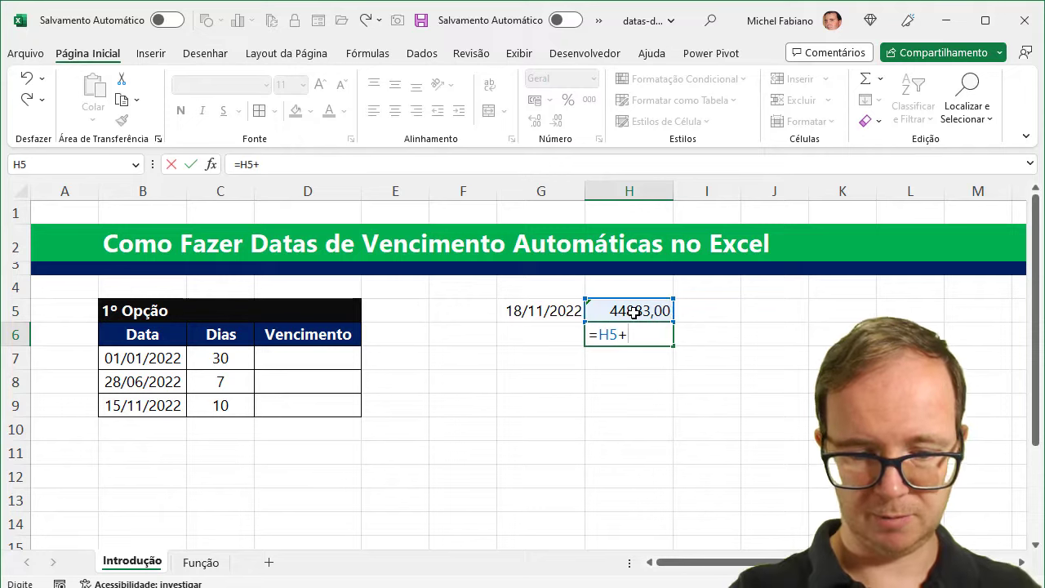
pyautogui.write('3')
pyautogui.press('Return')
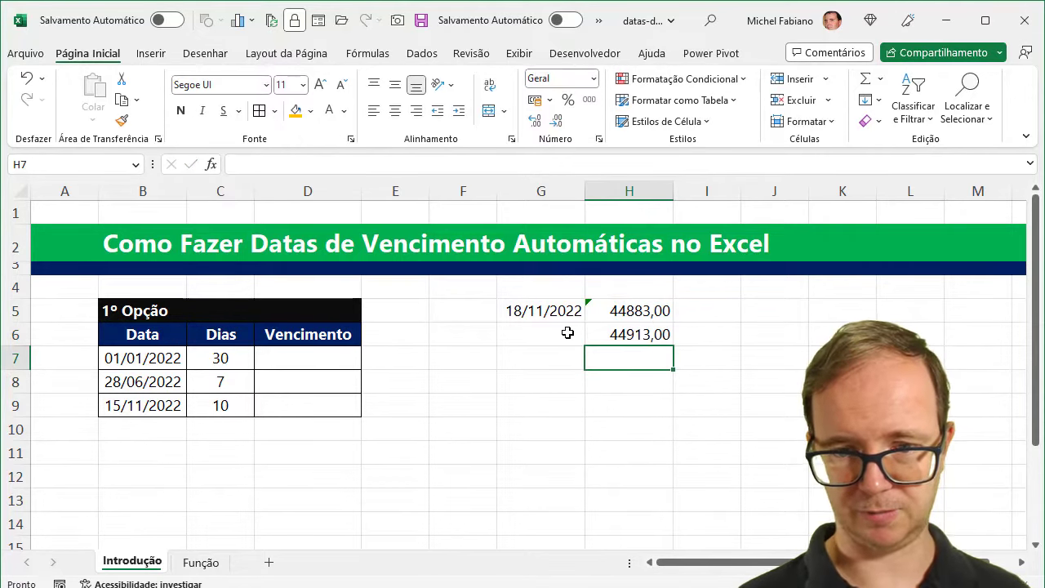
# Step: Make G6 =H6 in Data Abreviada format, showing 18/12/2022
pyautogui.click(568, 332)
pyautogui.write('=')
pyautogui.click(637, 335)
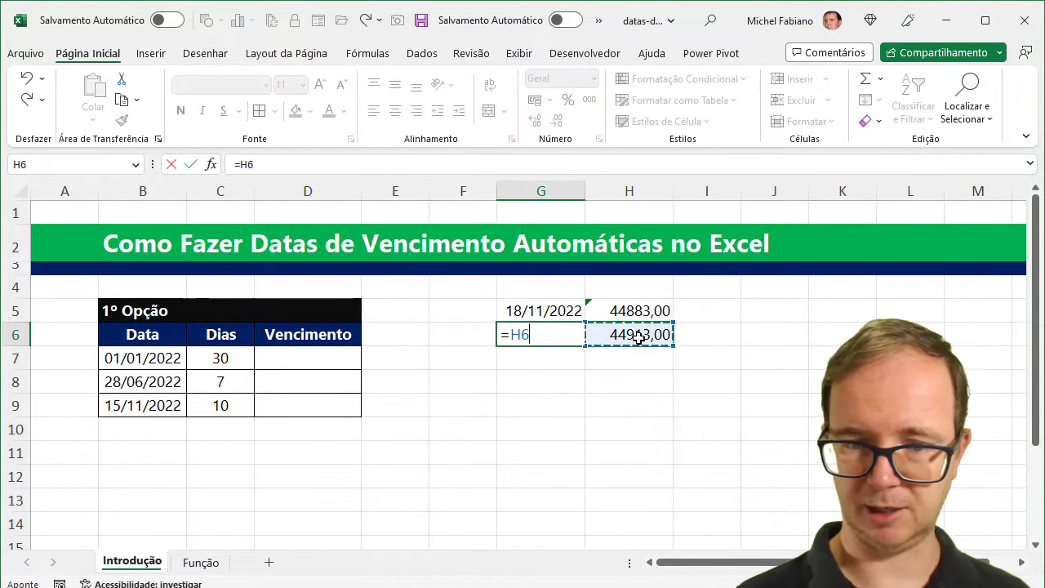
pyautogui.press('Return')
pyautogui.click(527, 333)
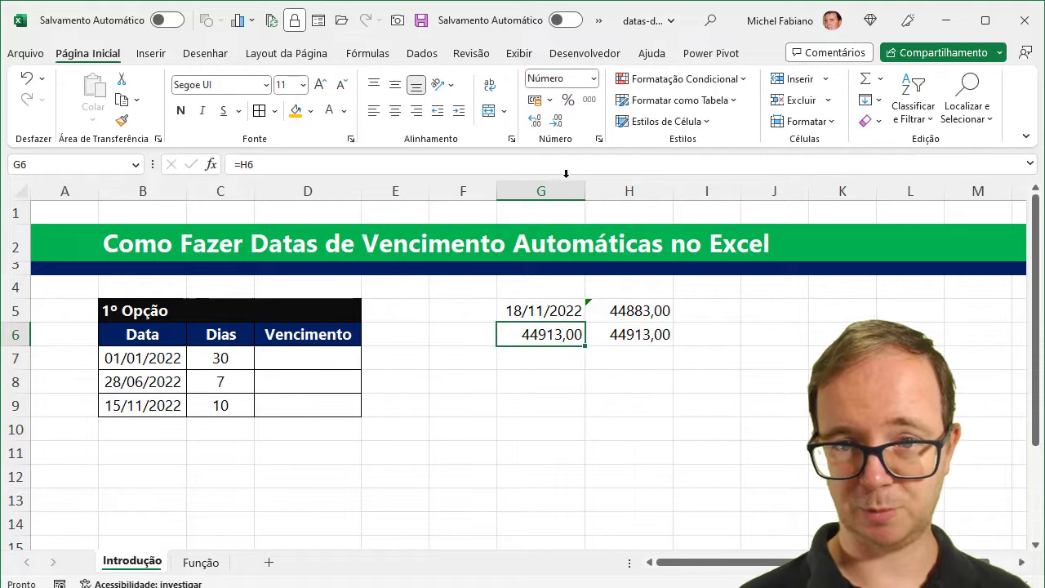
pyautogui.click(595, 78)
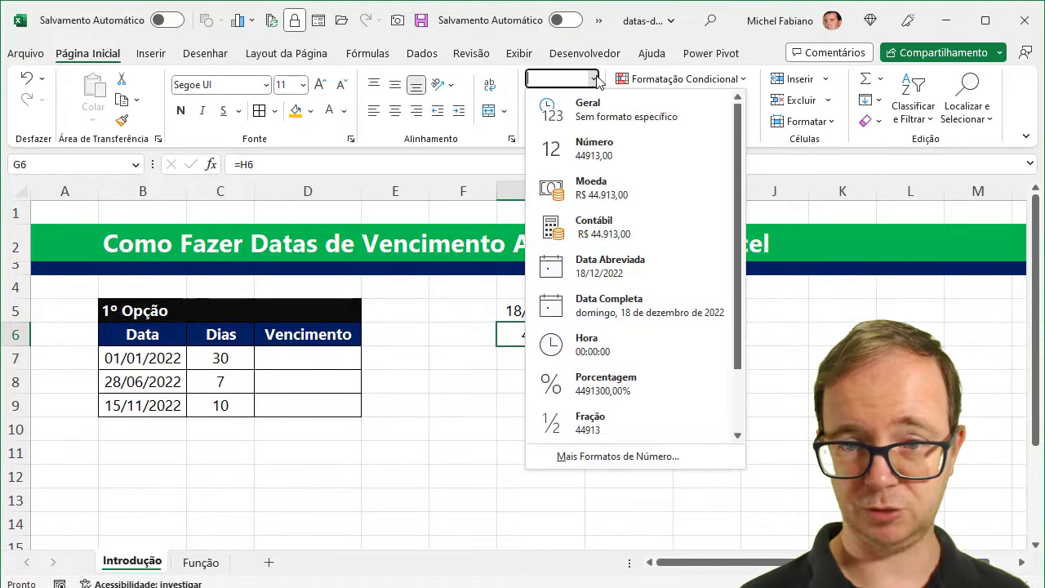
pyautogui.click(601, 271)
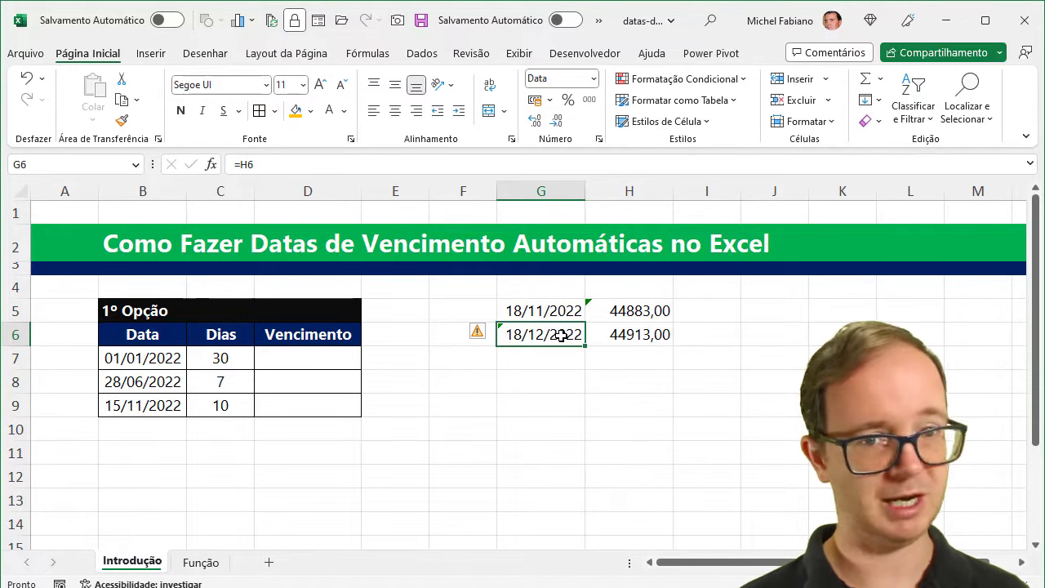
pyautogui.moveTo(668, 307); pyautogui.dragTo(650, 334)
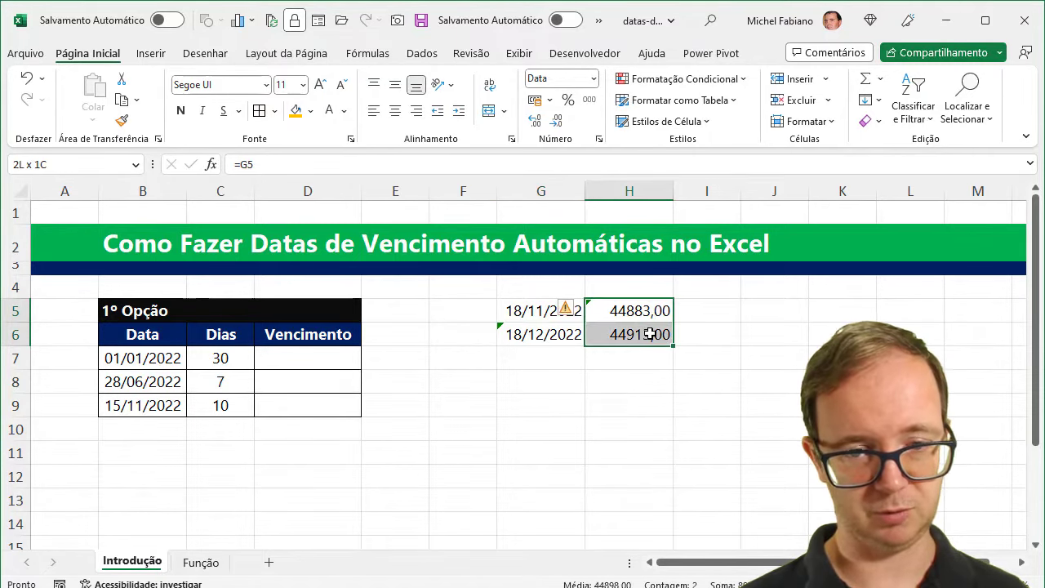
# Step: Write =B7+C7 in D7 and fill it down to D9
pyautogui.click(139, 365)
pyautogui.click(209, 364)
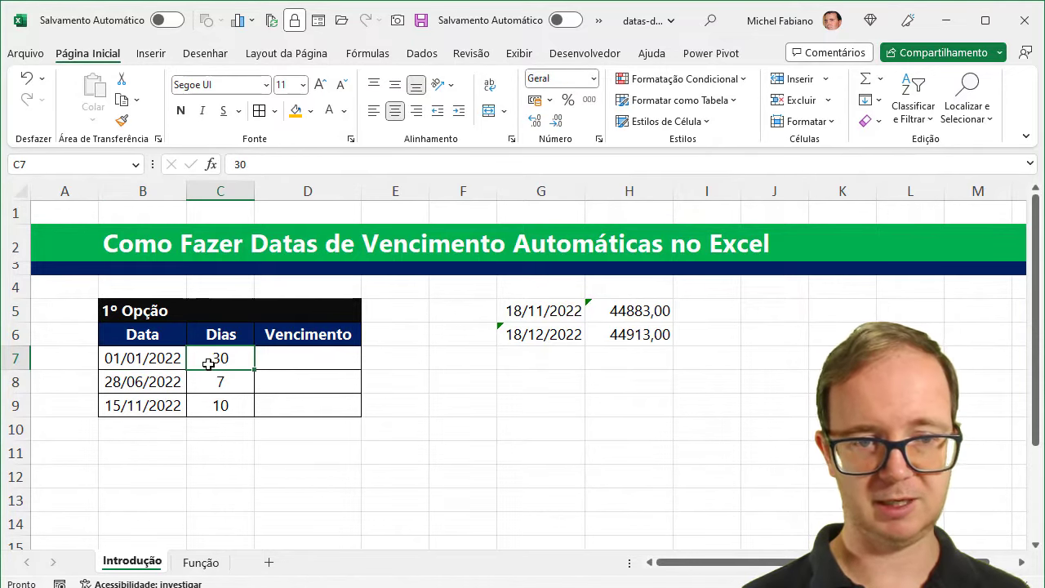
pyautogui.click(297, 363)
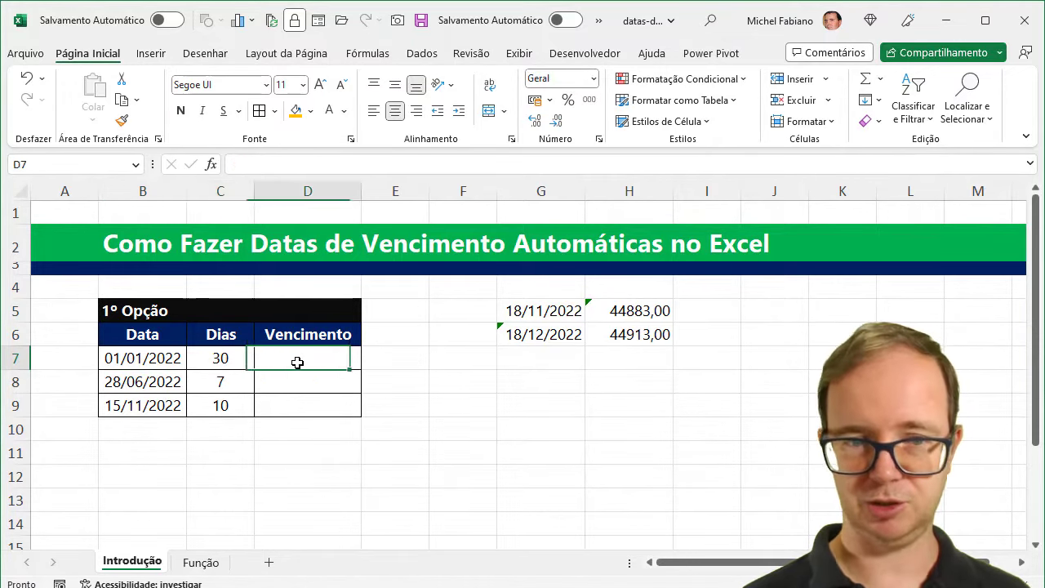
pyautogui.write('=')
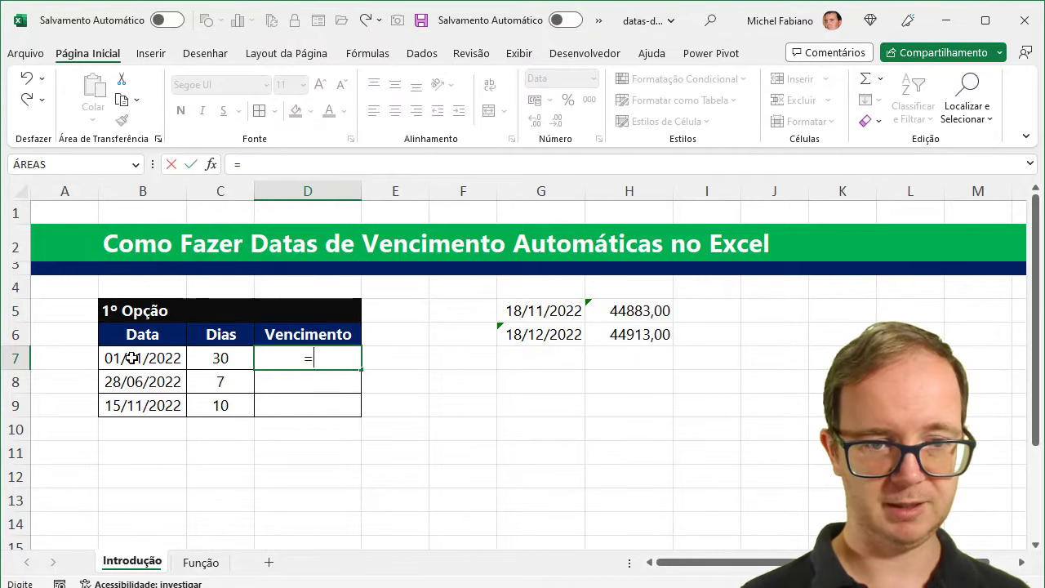
pyautogui.click(131, 358)
pyautogui.write('+')
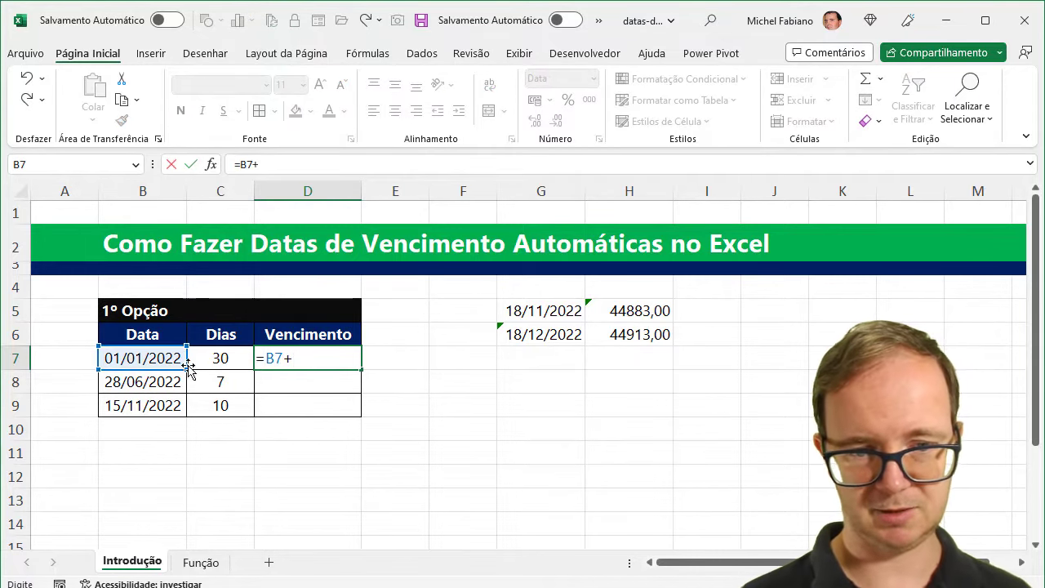
pyautogui.click(197, 362)
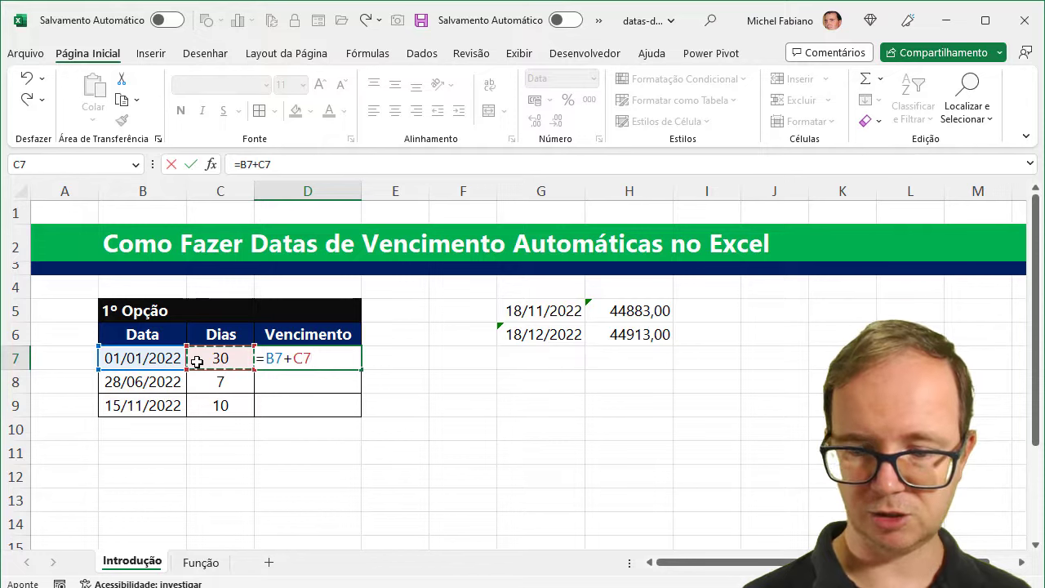
pyautogui.press('Return')
pyautogui.click(303, 360)
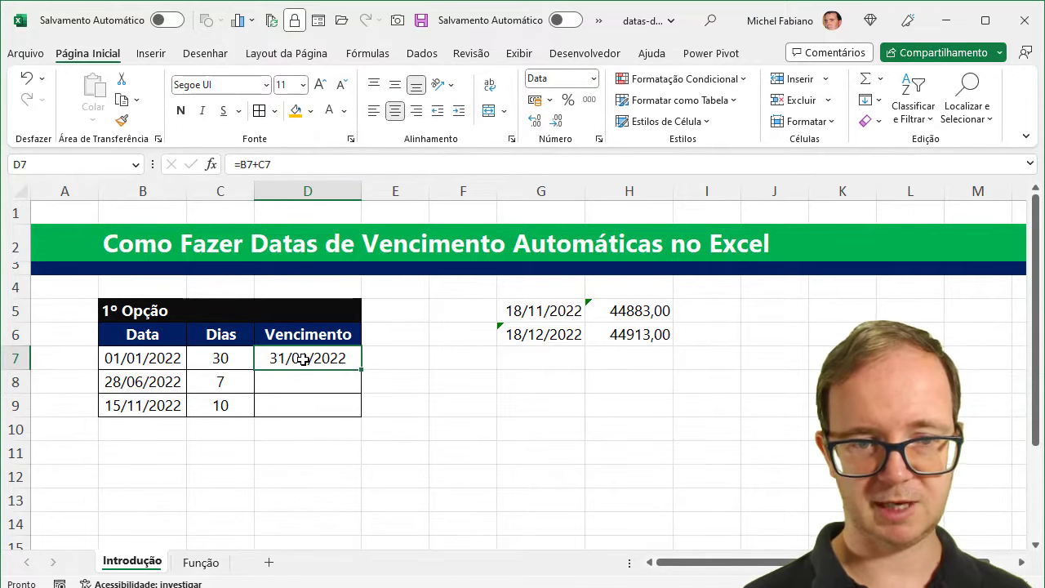
pyautogui.doubleClick(362, 373)
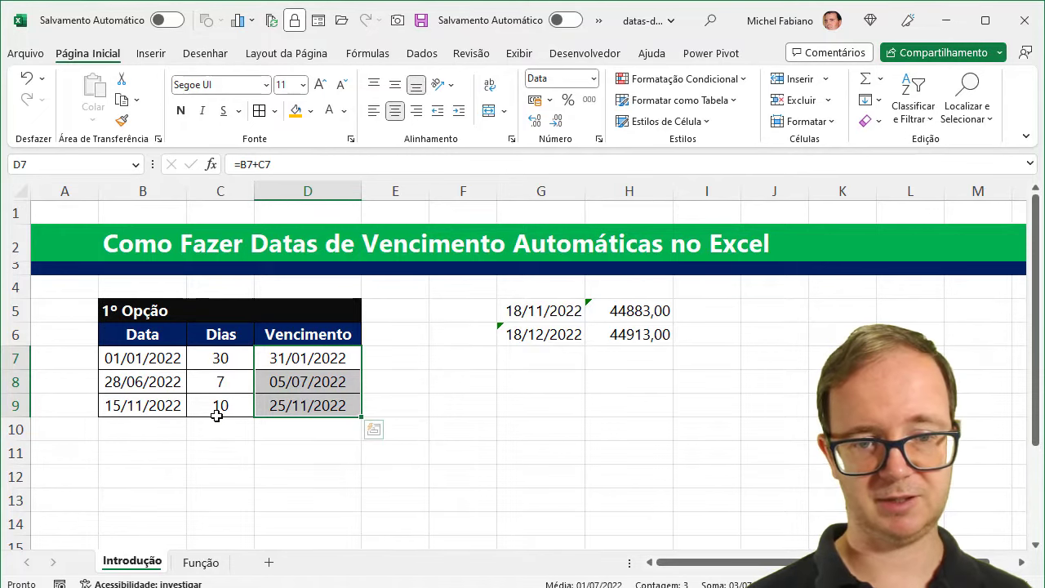
# Step: Change the Dias in C9 to 14, updating its due date to 29/11/2022
pyautogui.click(222, 408)
pyautogui.write('14')
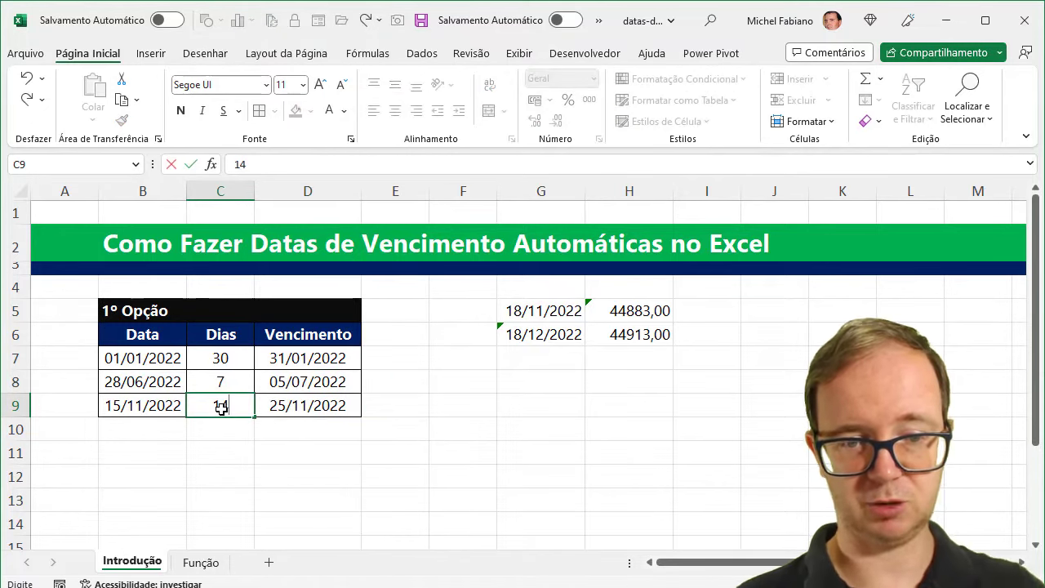
pyautogui.press('Return')
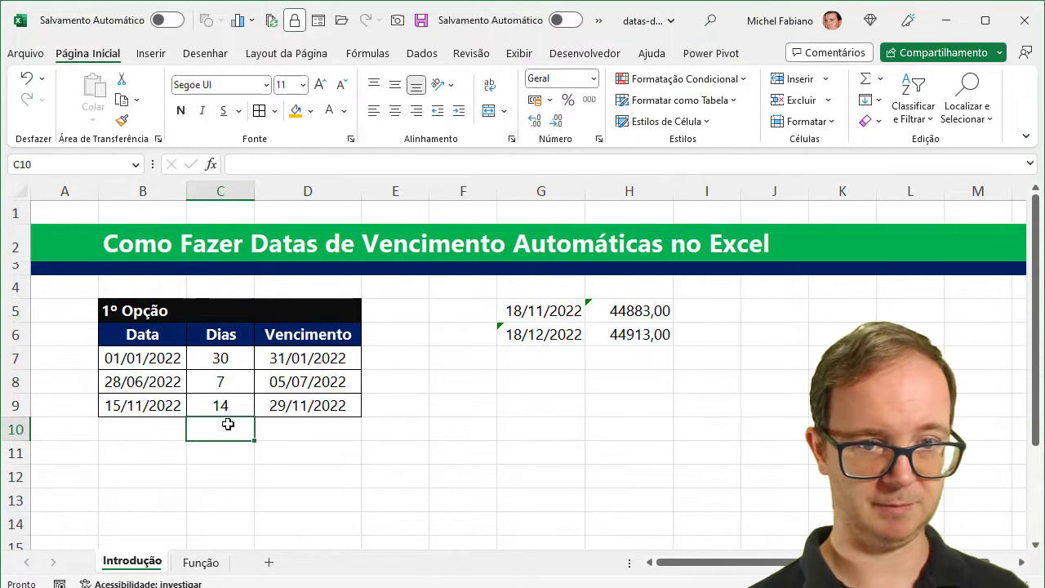
# Step: Show the Função sheet with the 2ª Opção table of Data and Vencimento dates
pyautogui.click(211, 562)
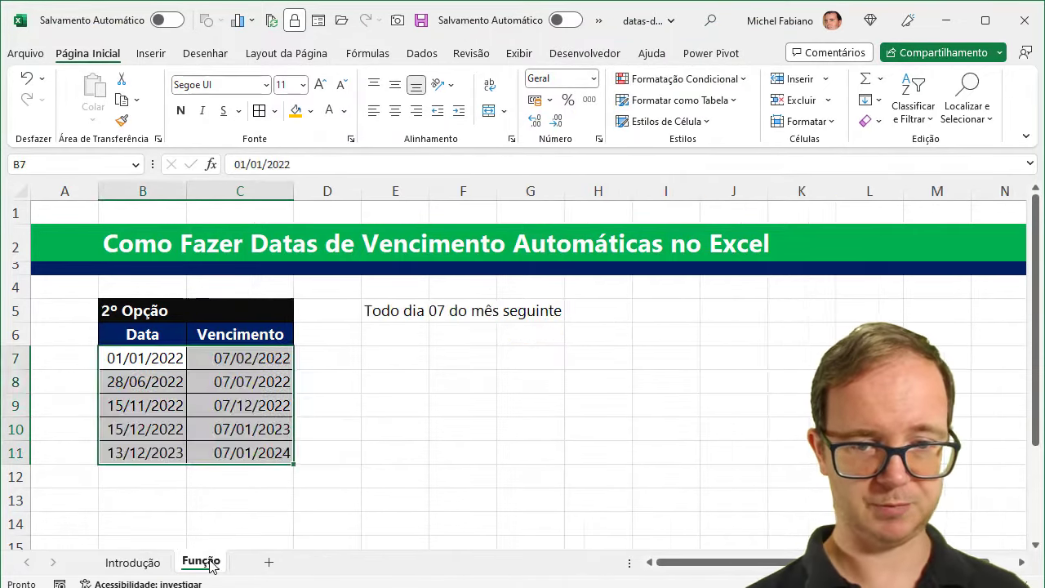
pyautogui.click(453, 412)
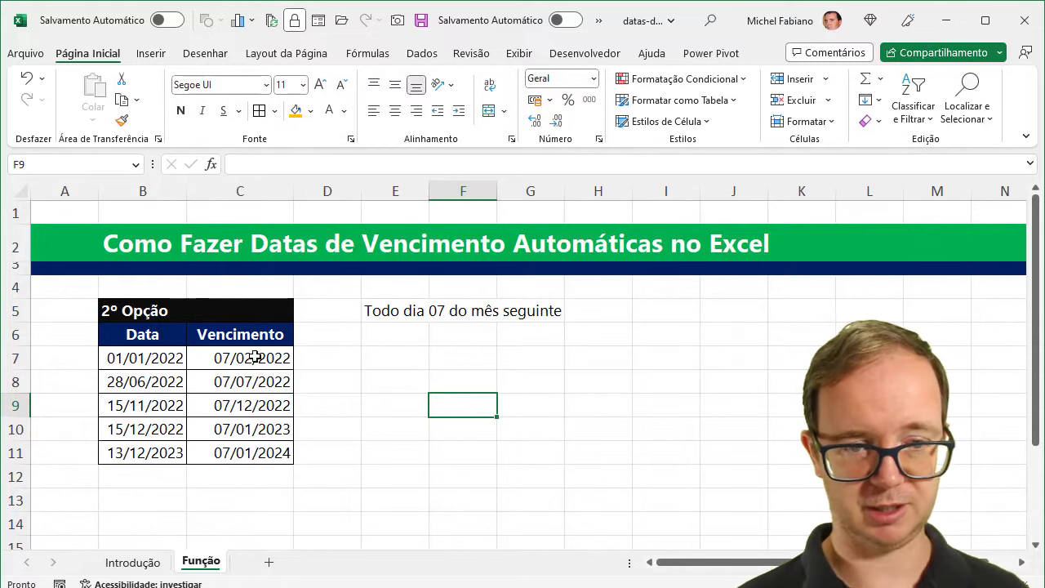
# Step: Delete the =DATA(ANO;MÊS+1;7) results in C7:C11
pyautogui.moveTo(151, 360); pyautogui.dragTo(146, 455)
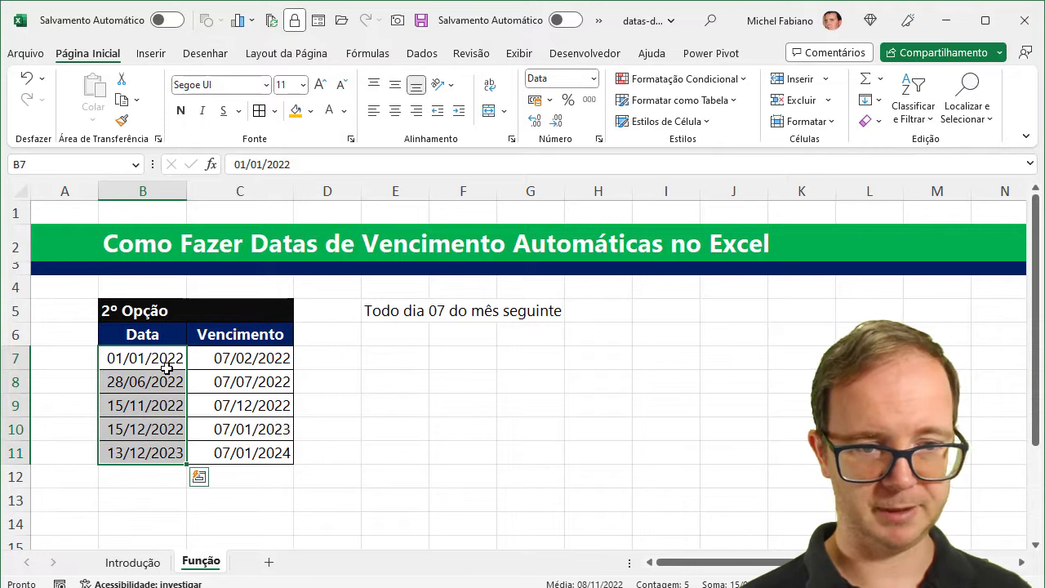
pyautogui.moveTo(168, 356); pyautogui.dragTo(151, 454)
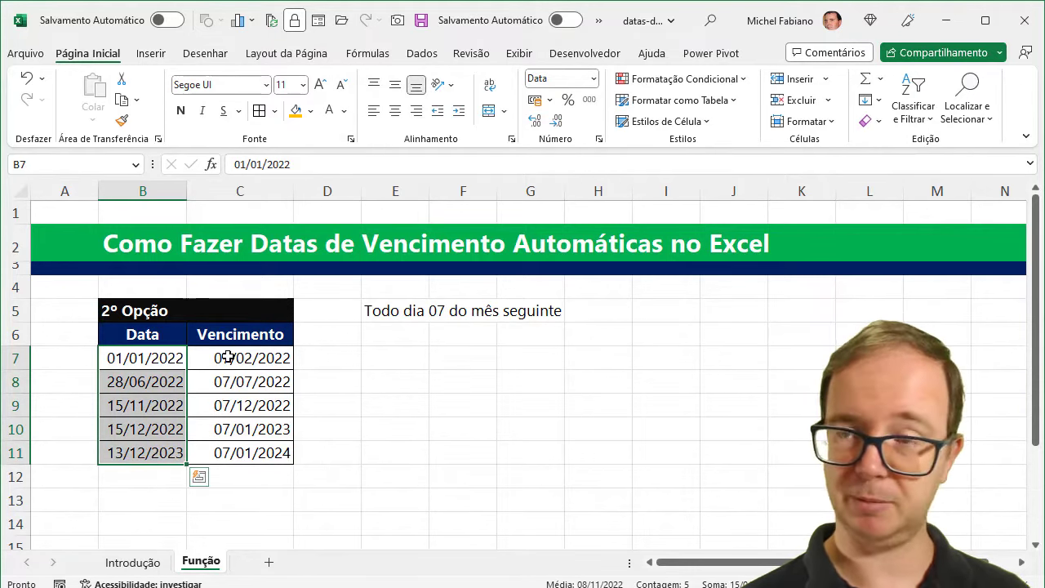
pyautogui.moveTo(228, 357); pyautogui.dragTo(225, 456)
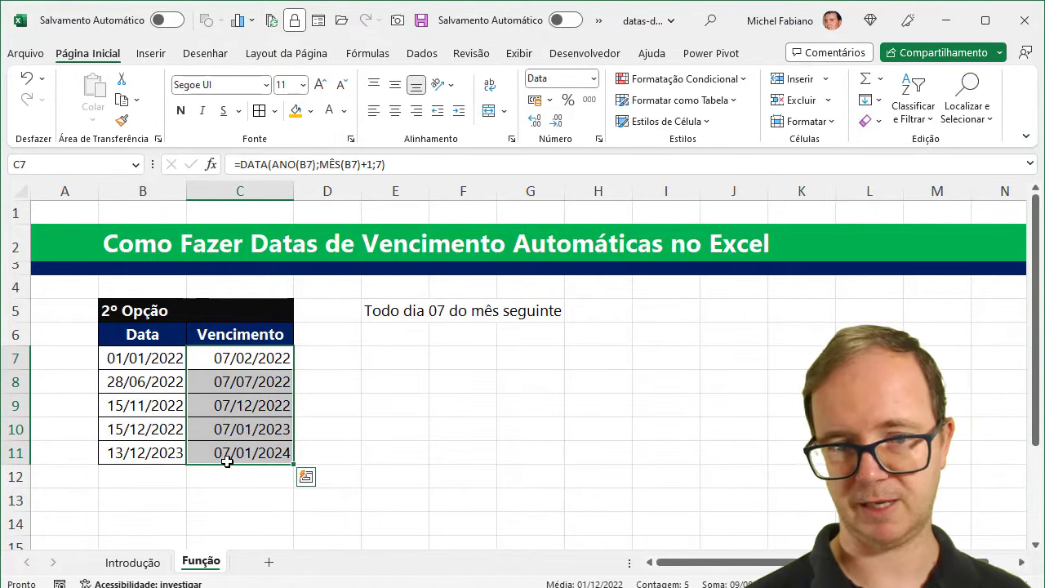
pyautogui.press('Delete')
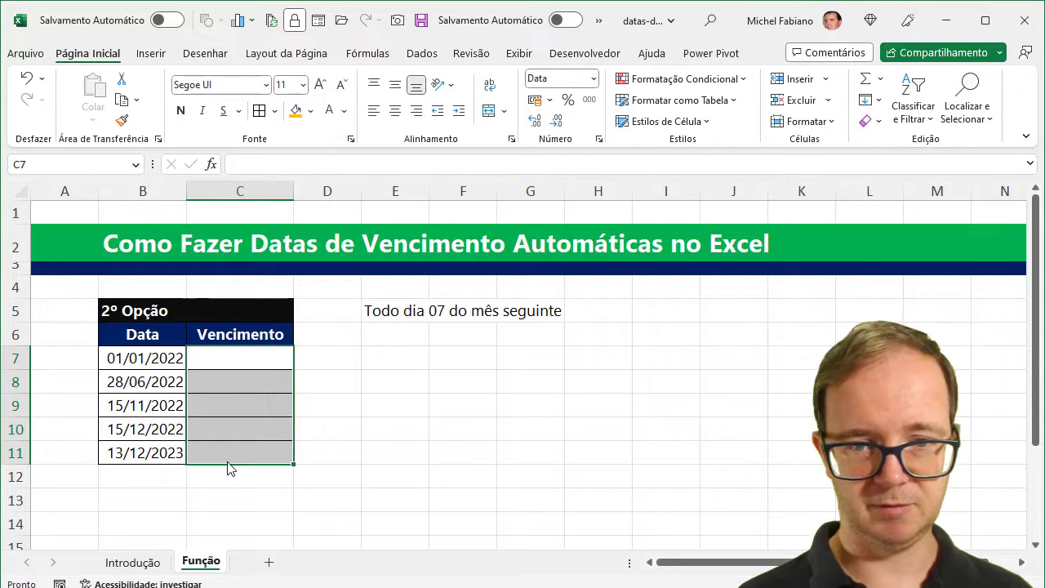
# Step: Type =data(ano(B7);mês(B7)+1;7) in C7, using B7 as the date reference
pyautogui.click(276, 361)
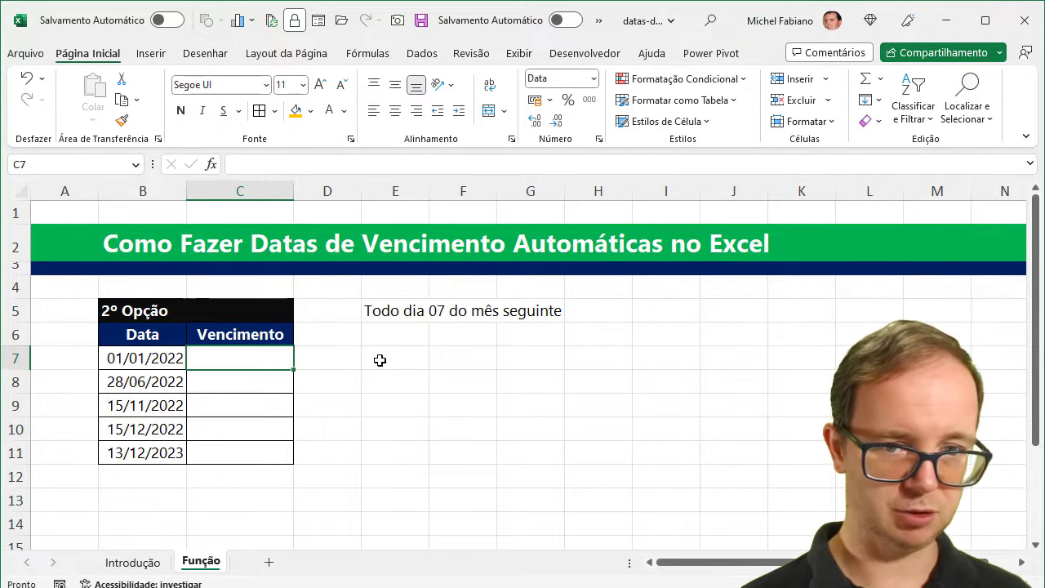
pyautogui.write('=da')
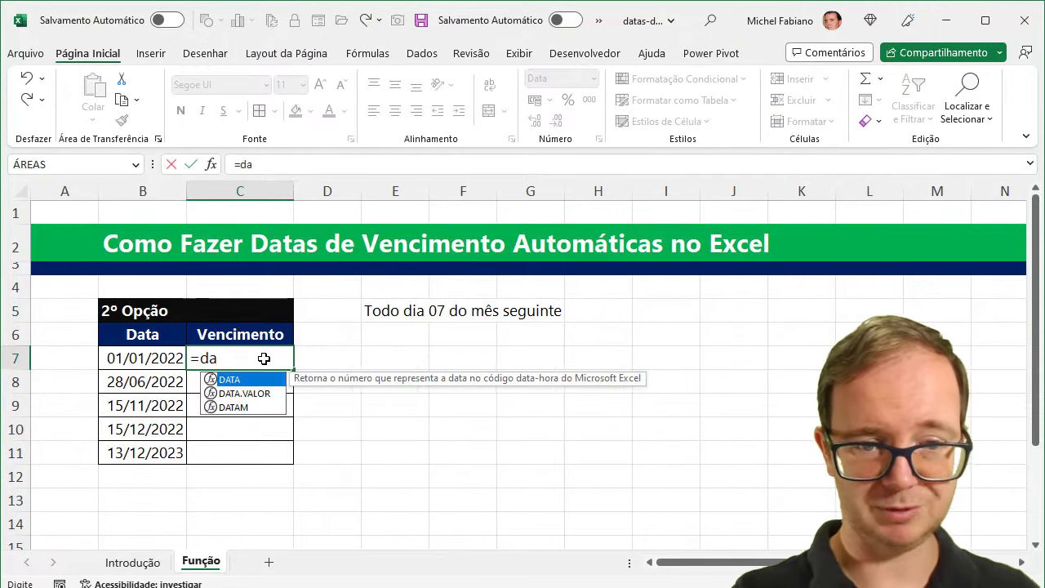
pyautogui.write('ta')
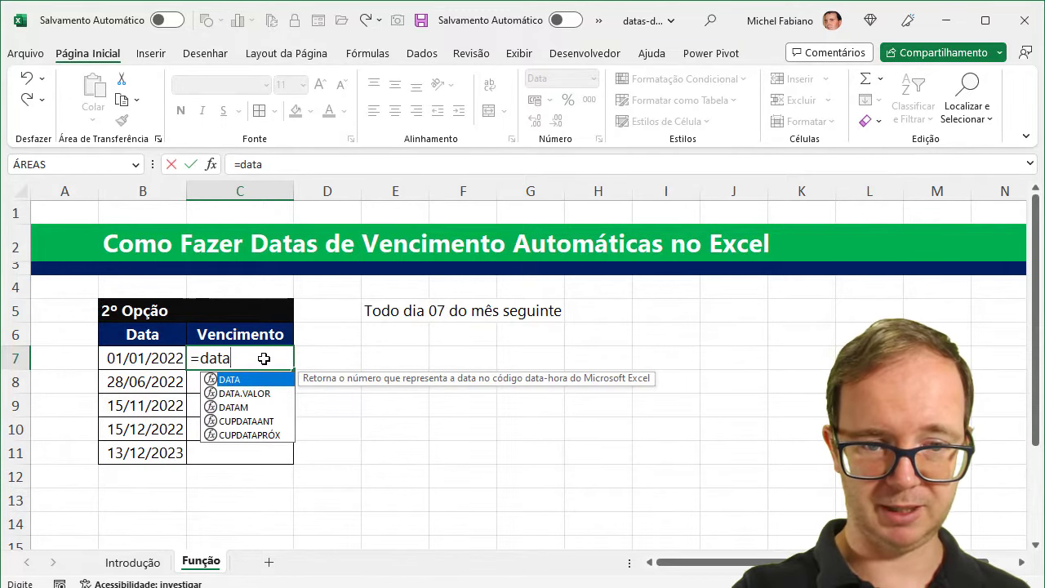
pyautogui.write('(')
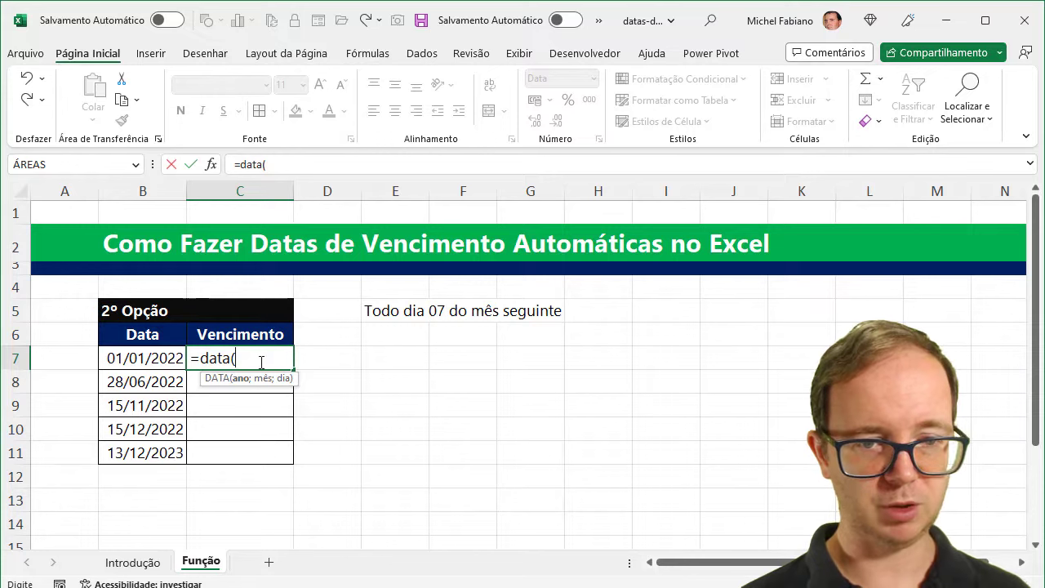
pyautogui.write('ano')
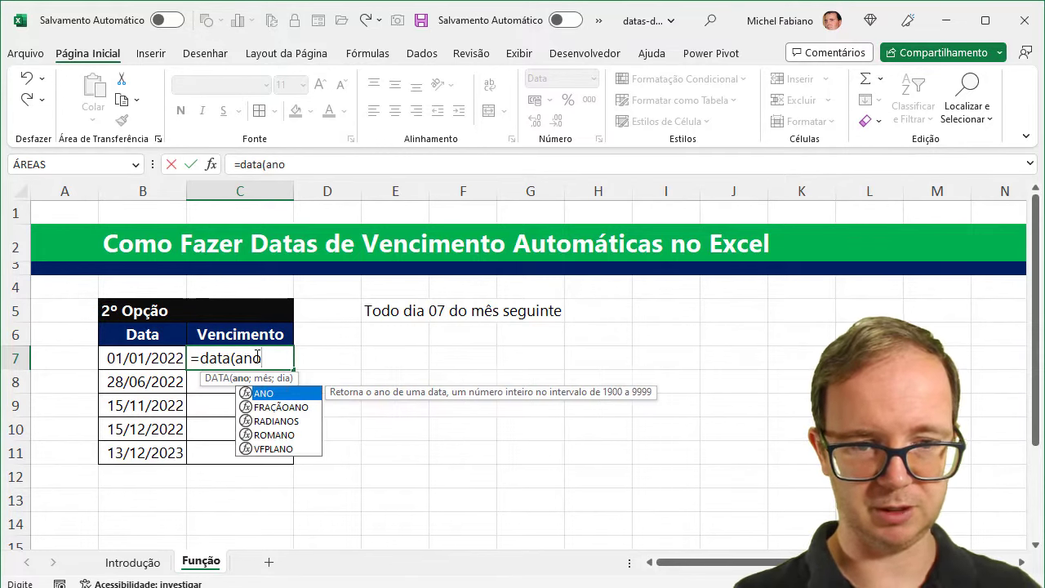
pyautogui.write('(')
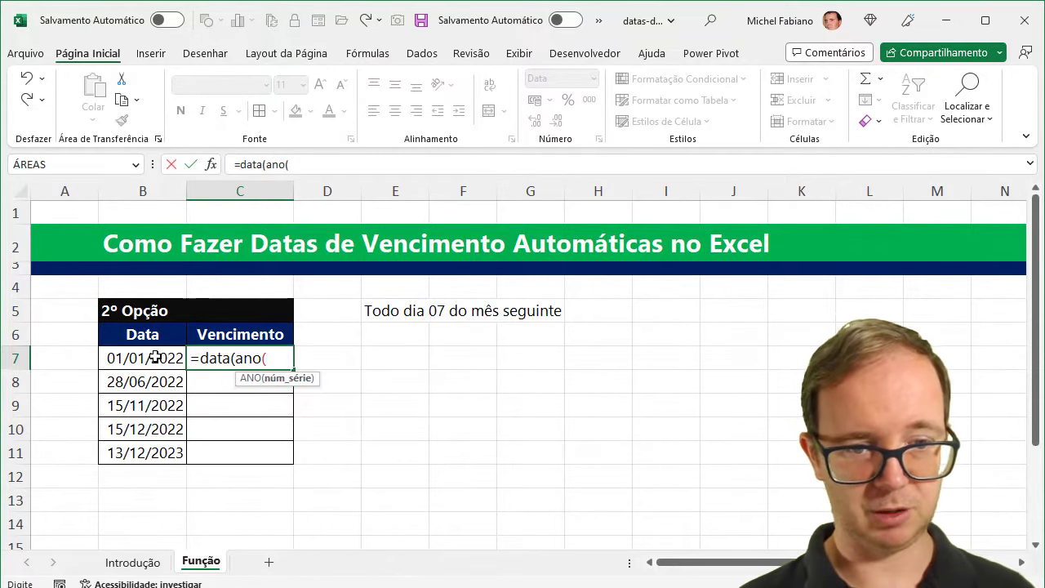
pyautogui.click(155, 357)
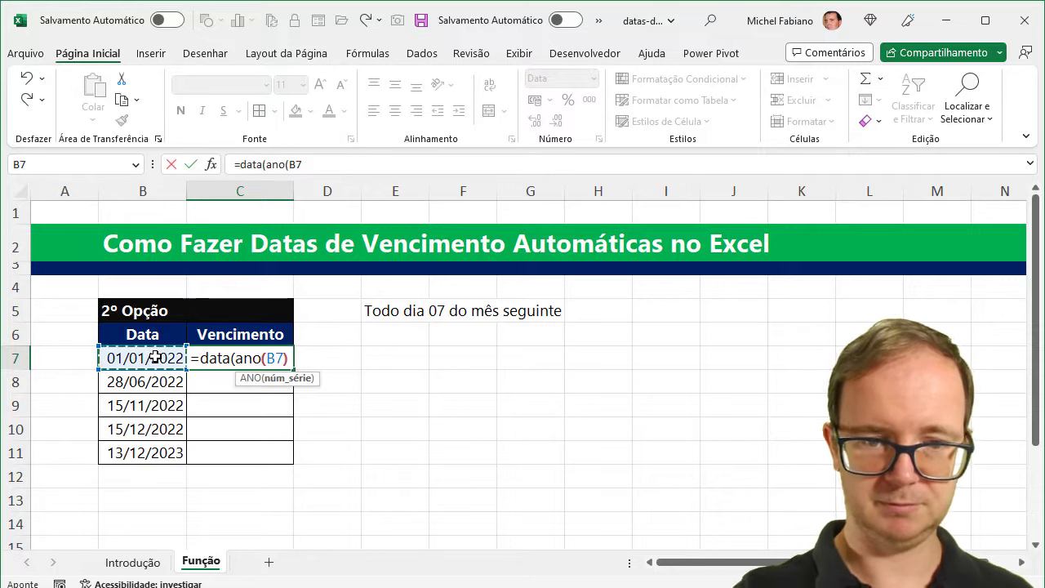
pyautogui.write(')')
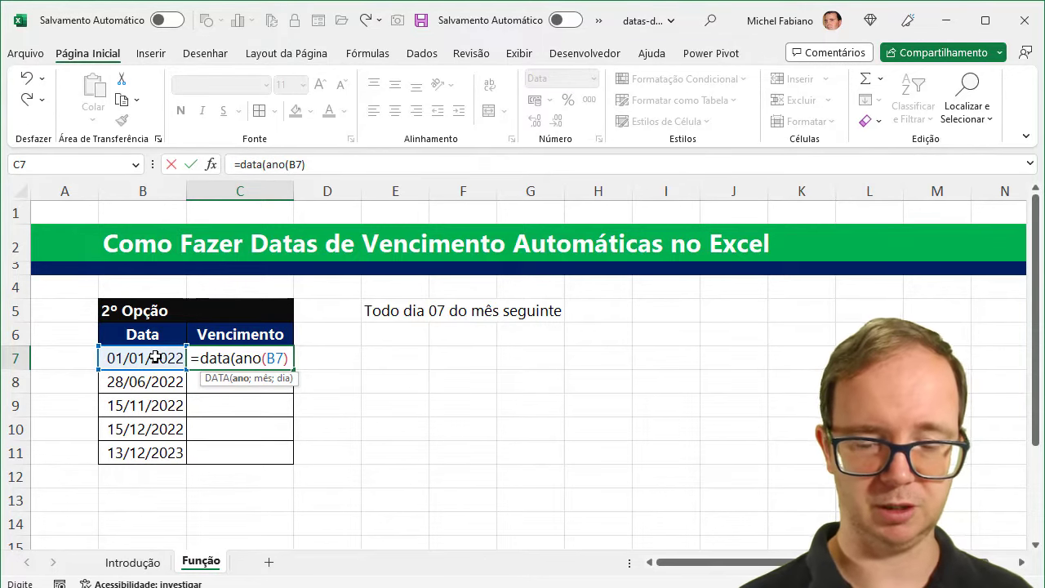
pyautogui.write(';')
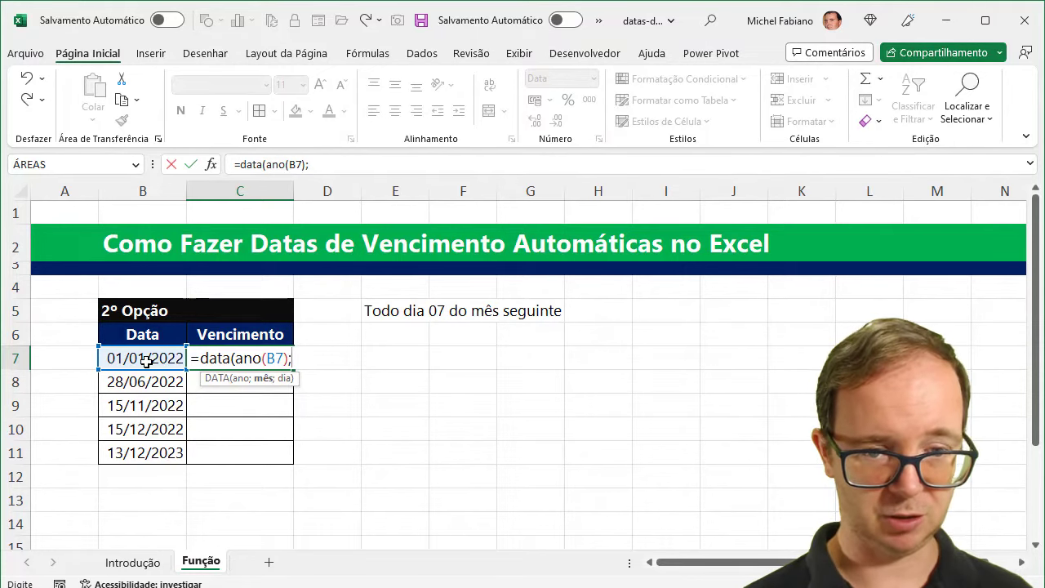
pyautogui.write('mês')
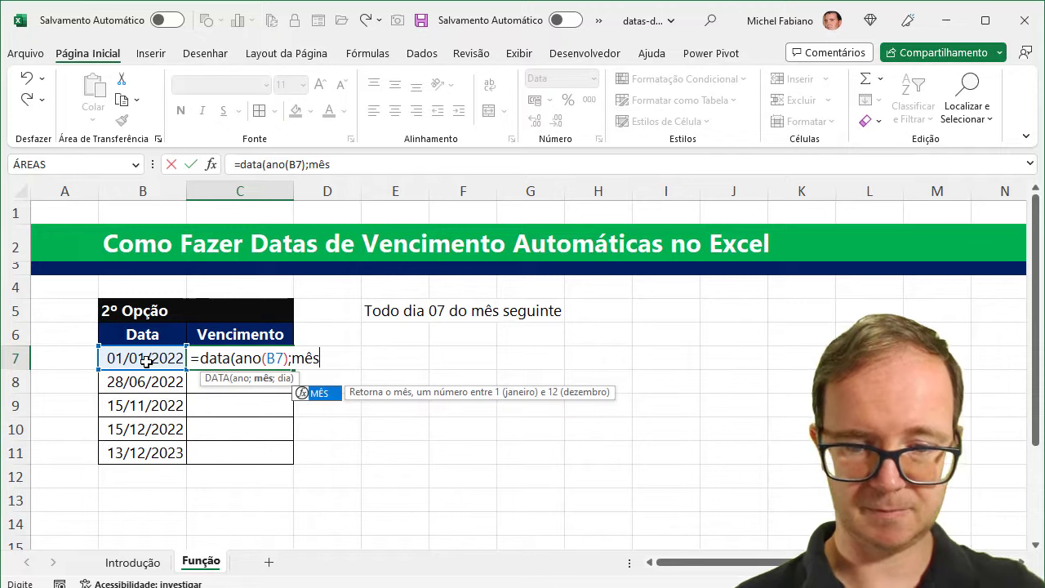
pyautogui.write('(')
pyautogui.click(145, 361)
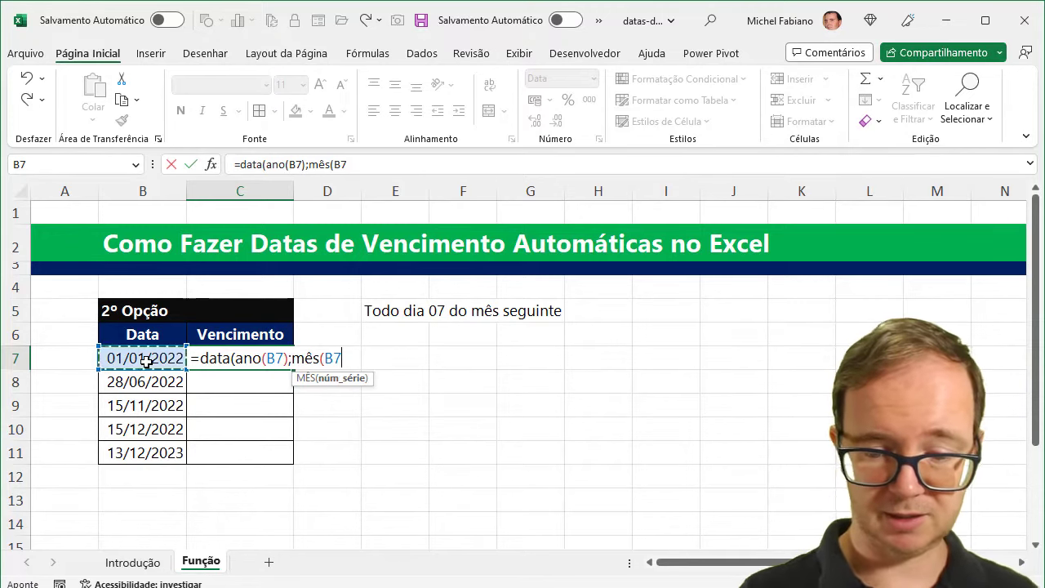
pyautogui.write(')+1')
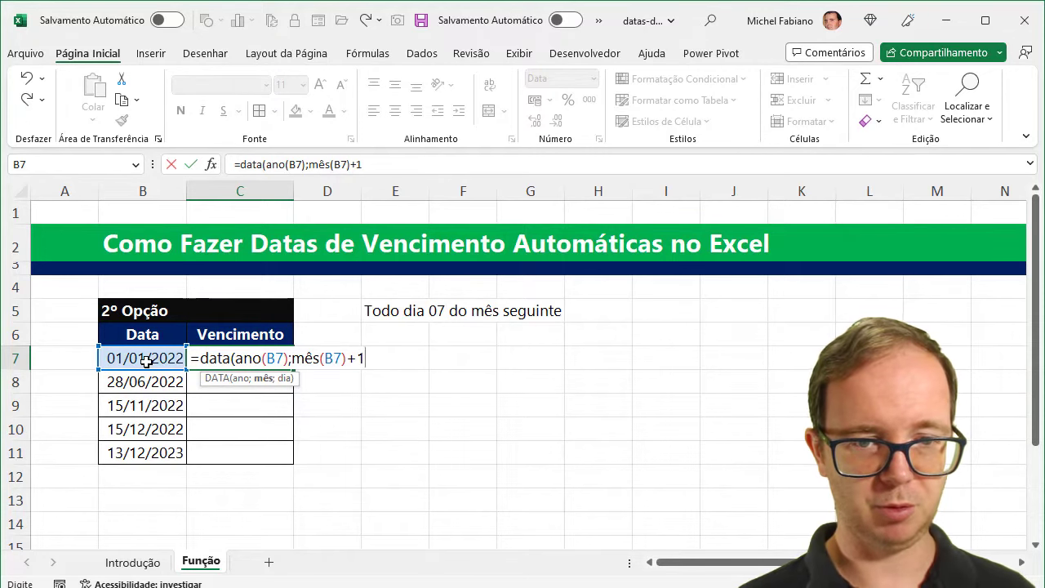
pyautogui.write(';7')
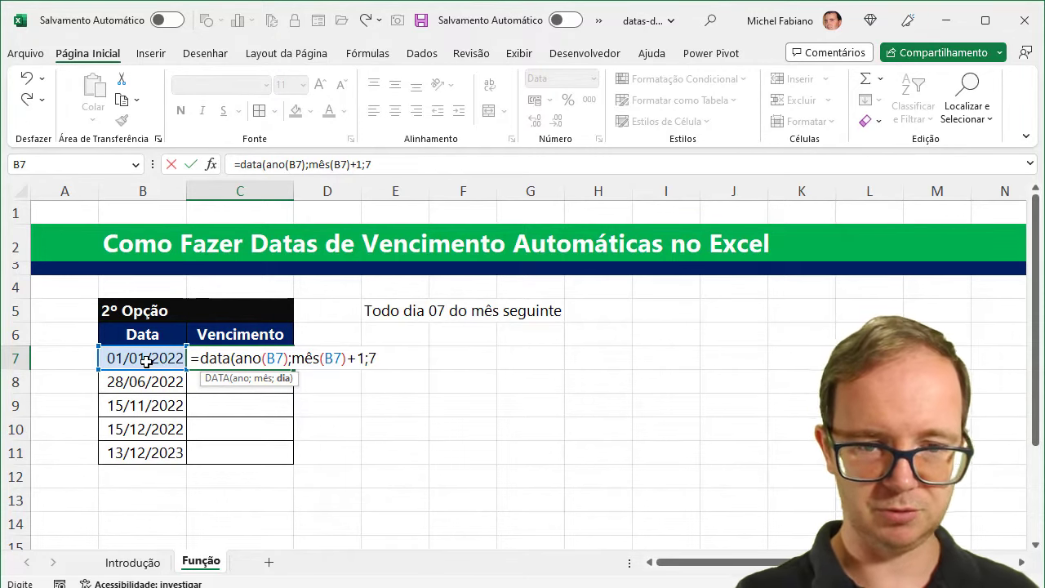
pyautogui.write(')')
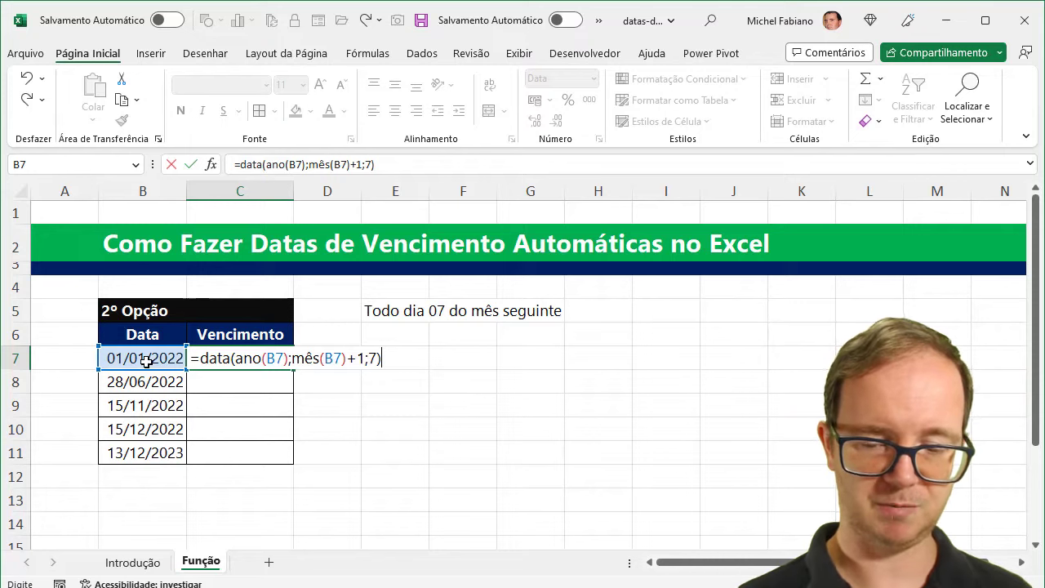
# Step: Confirm the C7 formula and fill it down to C11, starting at 07/02/2022
pyautogui.press('Return')
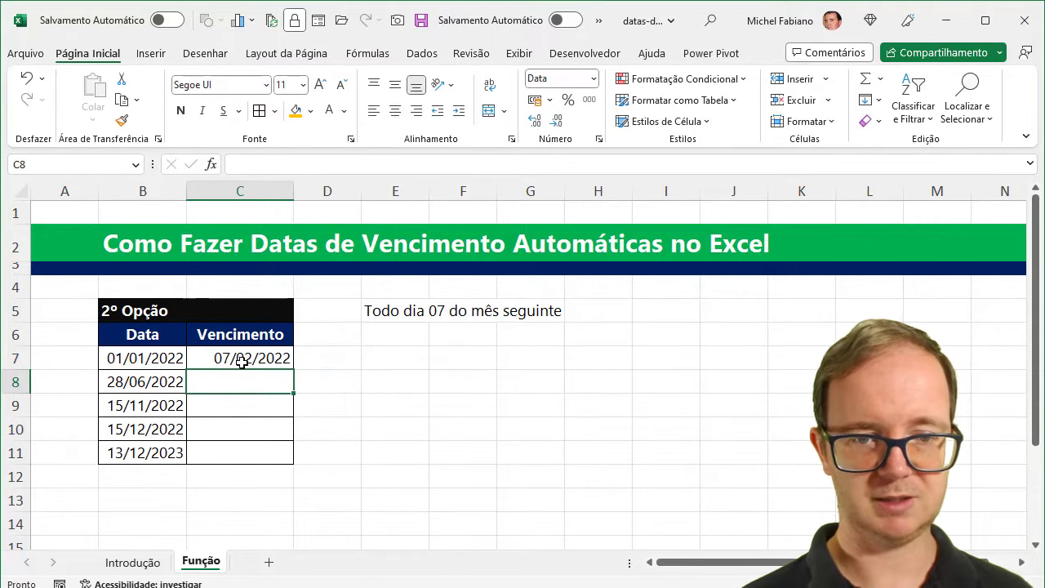
pyautogui.click(267, 360)
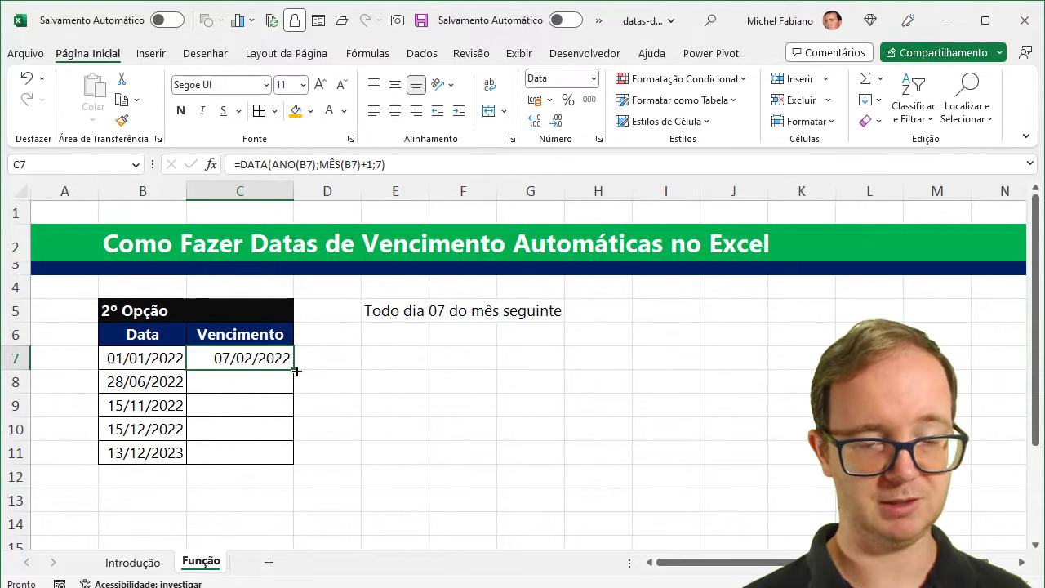
pyautogui.doubleClick(296, 371)
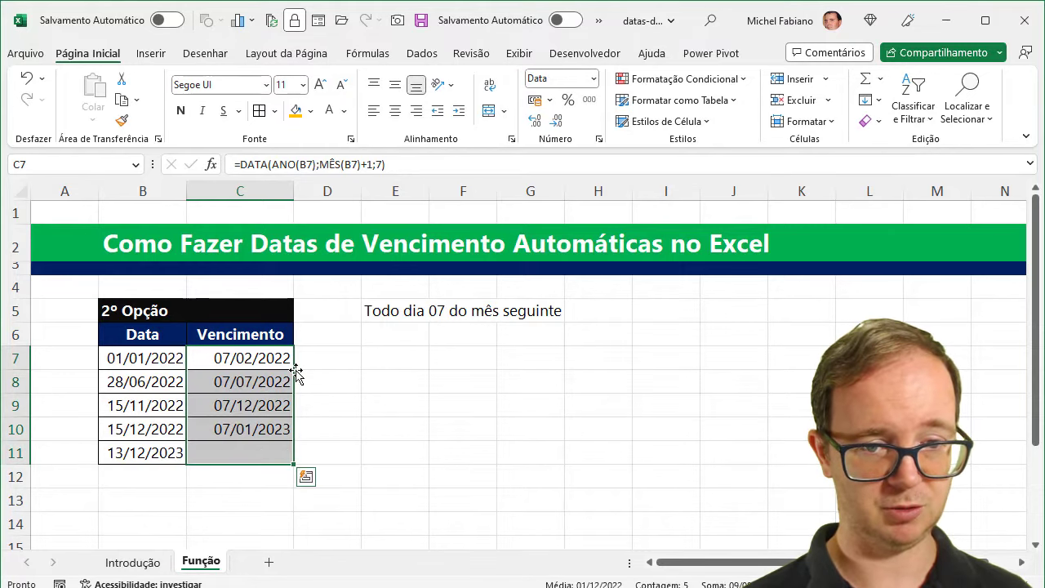